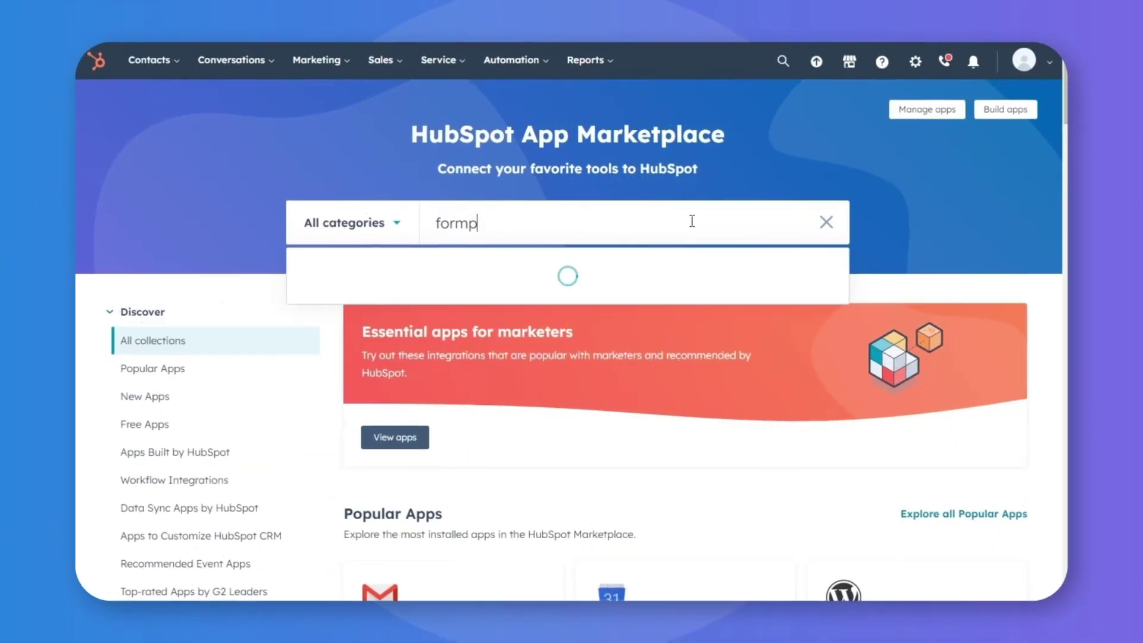
Search the App Marketplace for formpay and open the FormPay By MakeWebBetter listing.
text(ay)
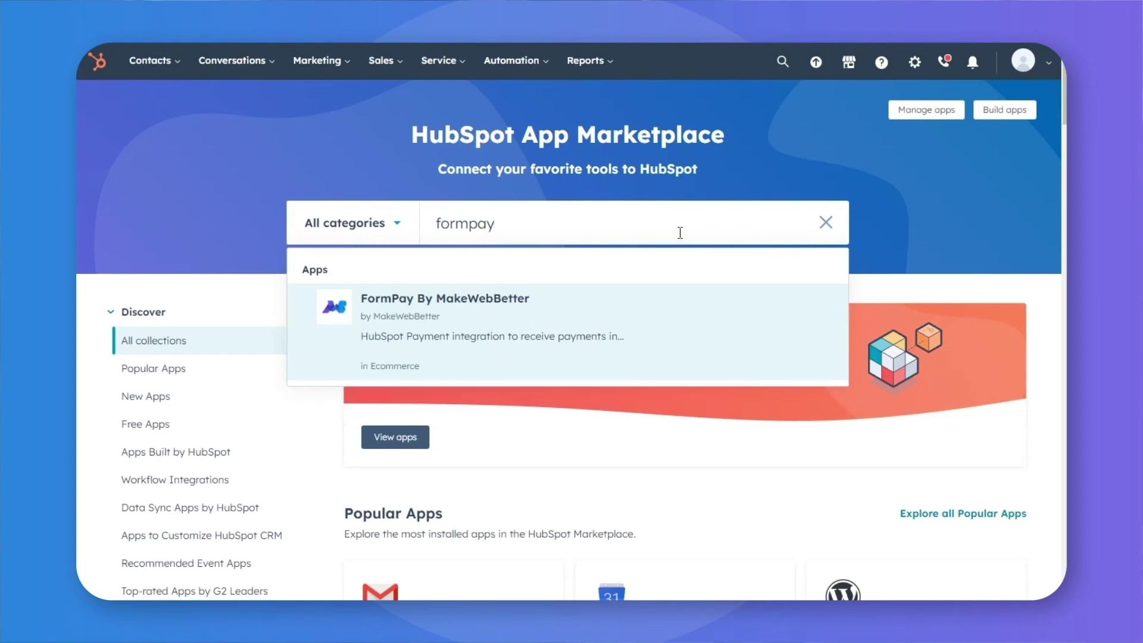
click(484, 310)
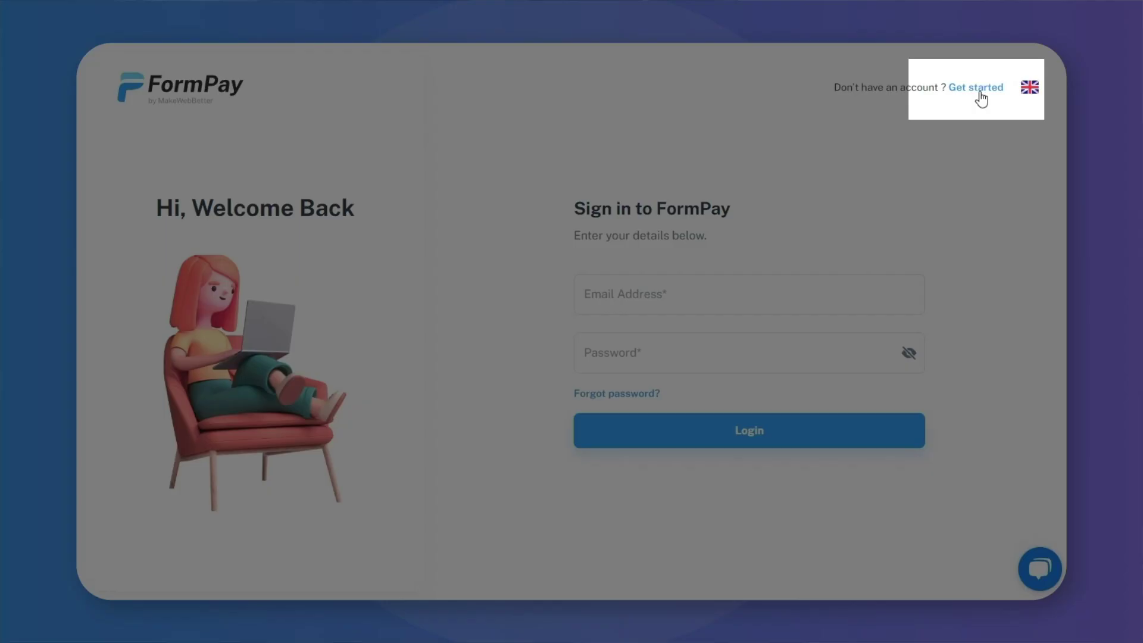
Register a free FormPay account with an e-mail address and a confirmed password.
click(976, 89)
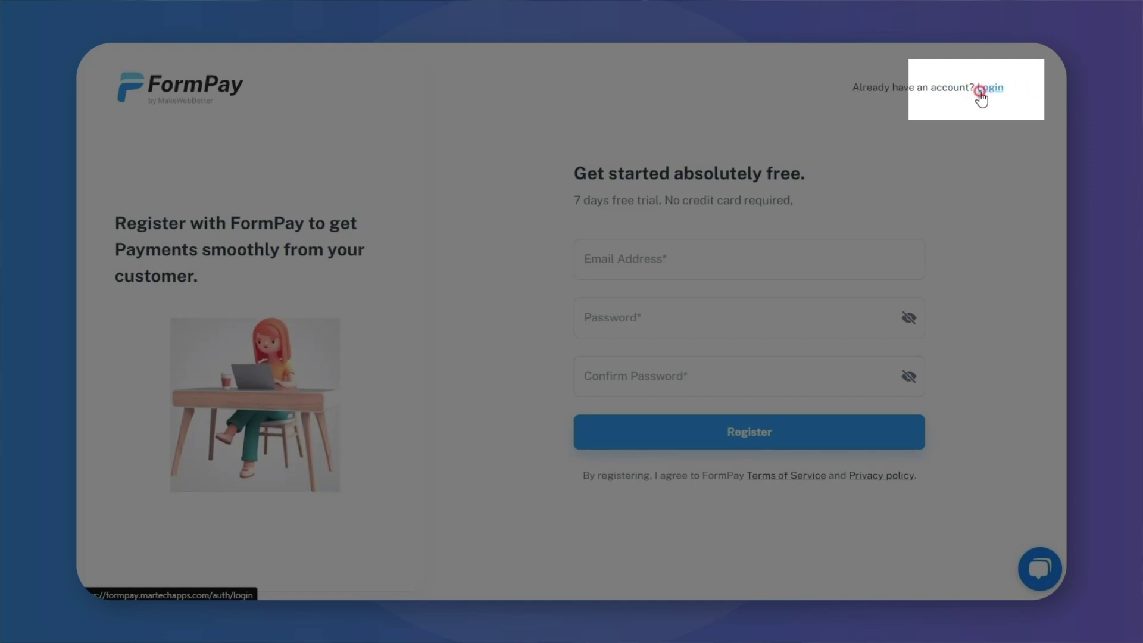
click(806, 259)
click(689, 298)
click(738, 329)
text(••••••••••)
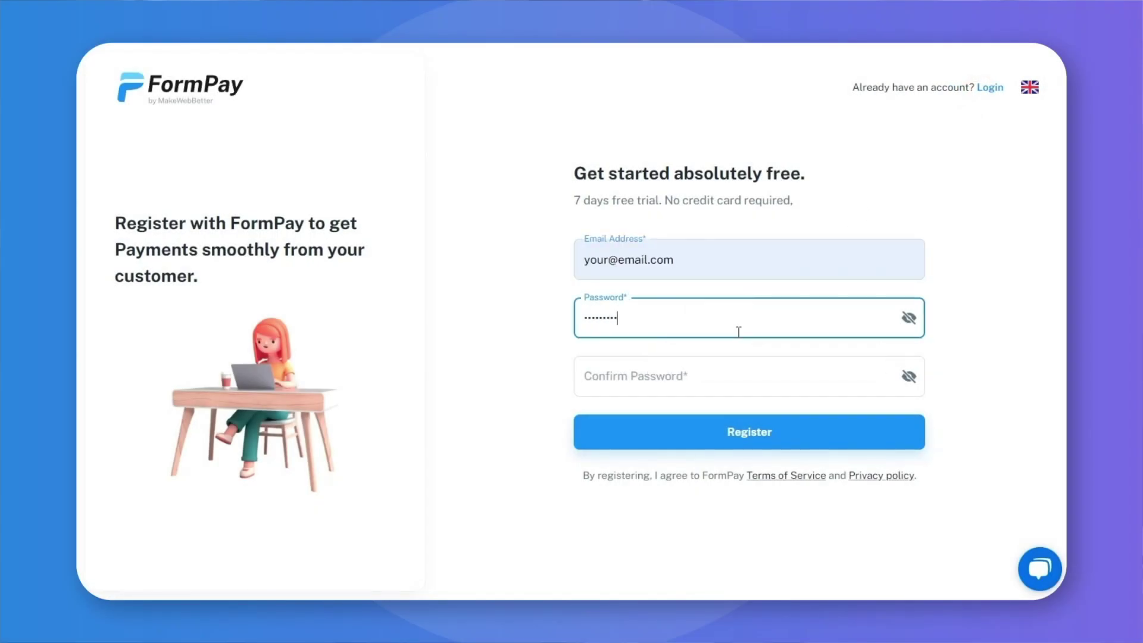
click(644, 384)
text(••••••••••)
click(670, 438)
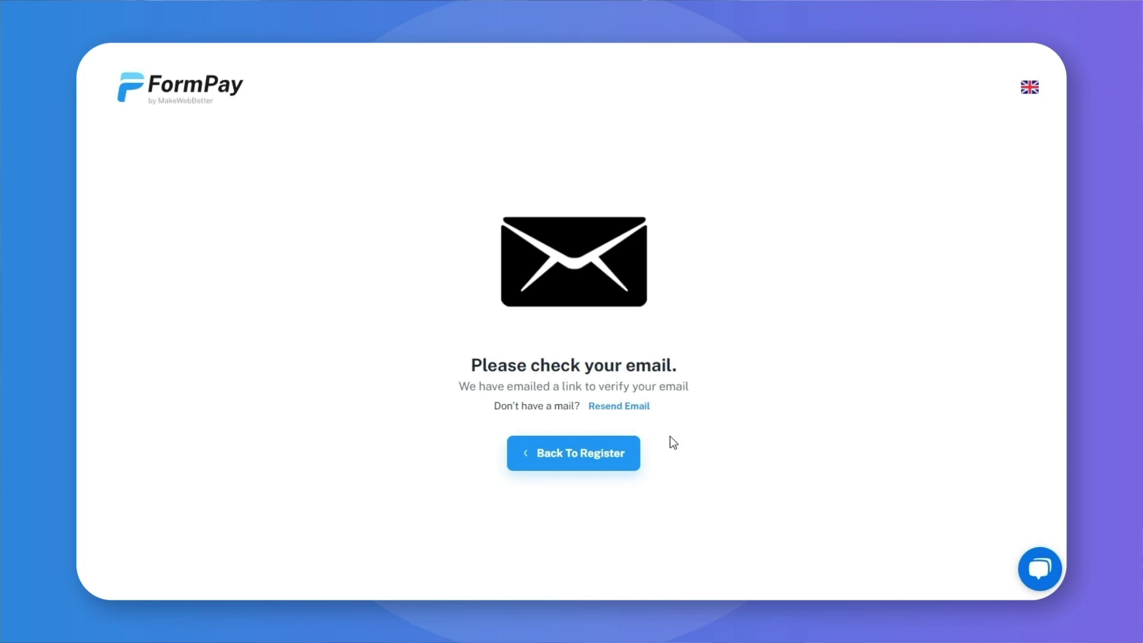
Add a new portal by choosing the HubSpot account and granting FormPay access to it.
click(703, 511)
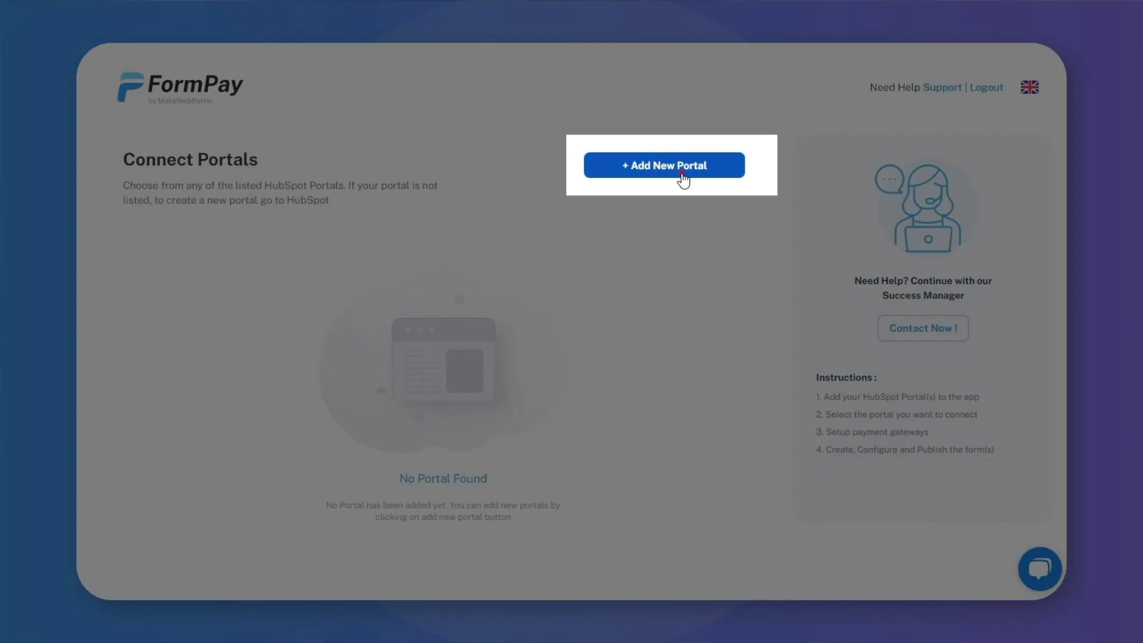
click(683, 180)
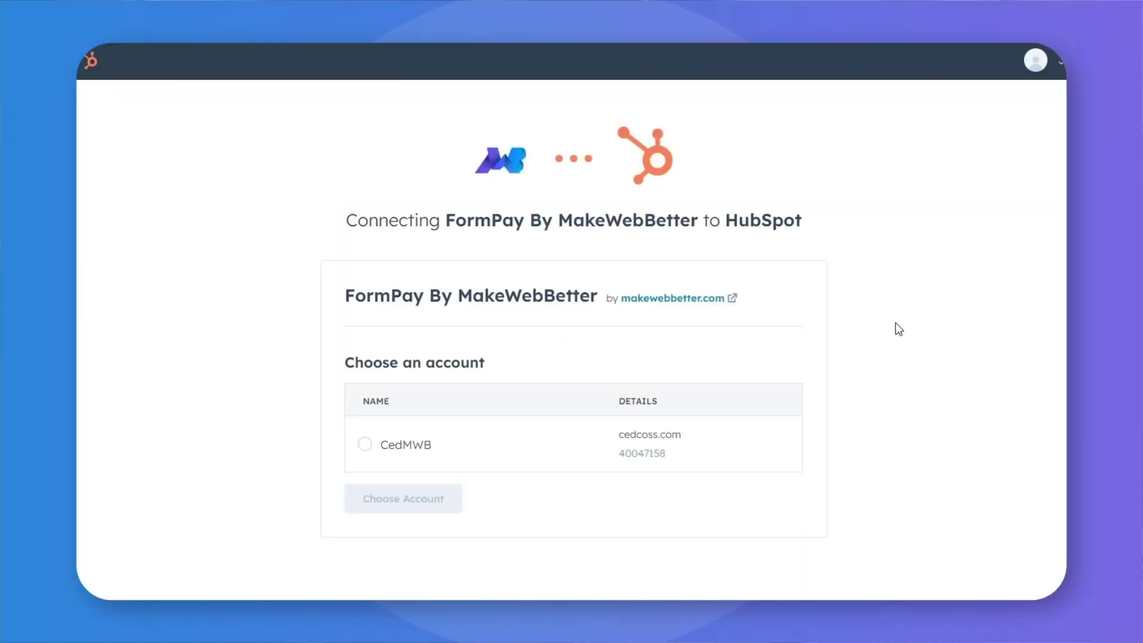
click(407, 444)
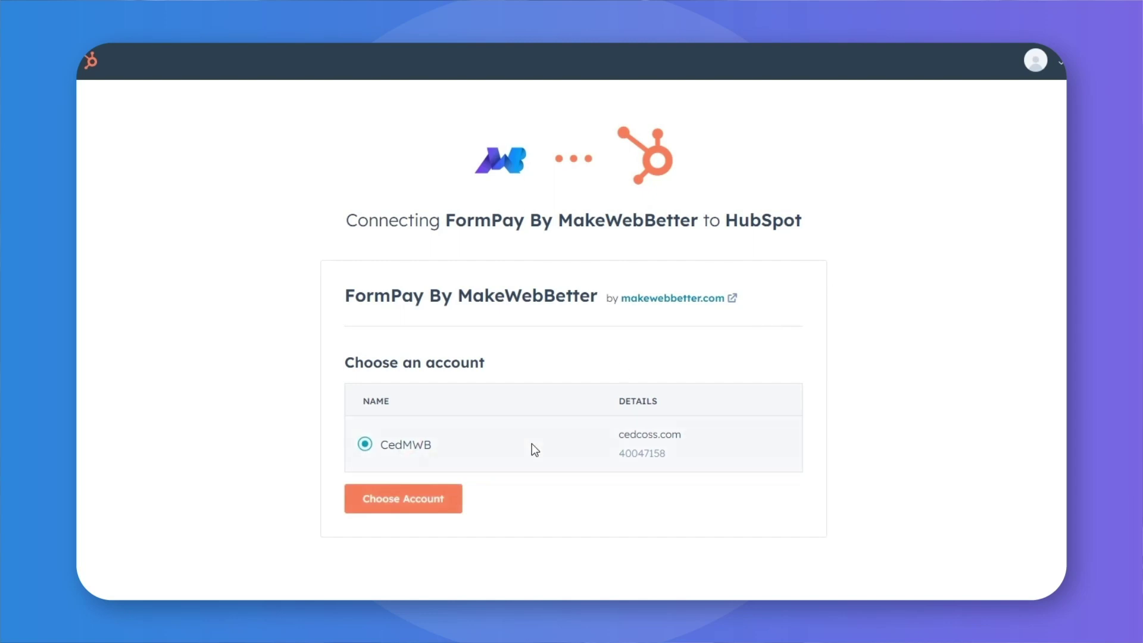
click(411, 503)
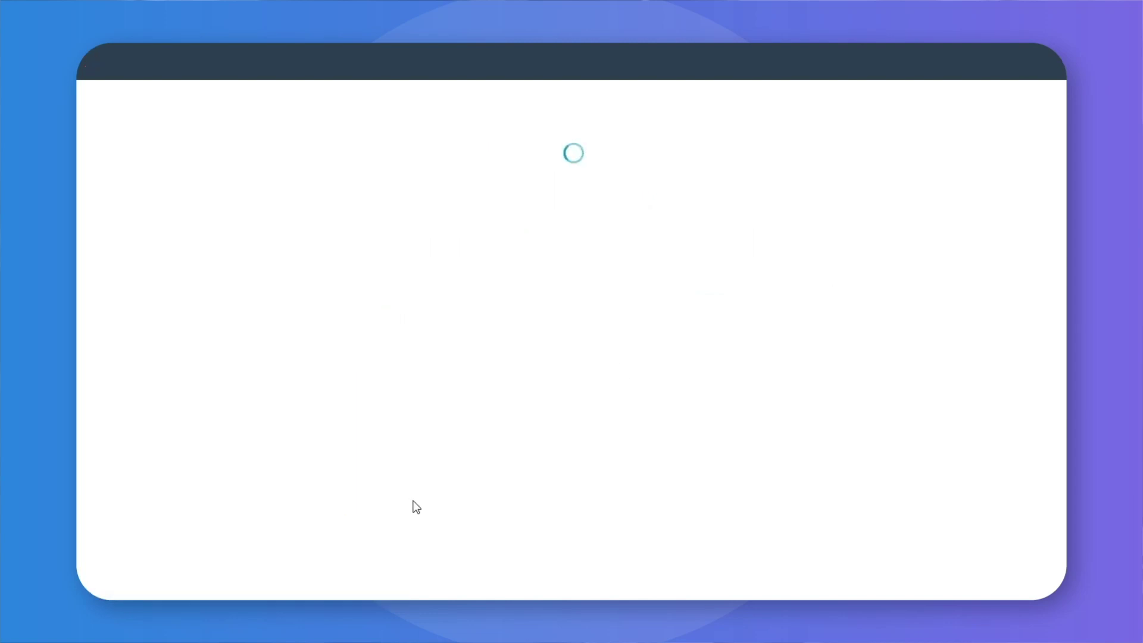
scroll(413, 507, down, 5)
click(371, 540)
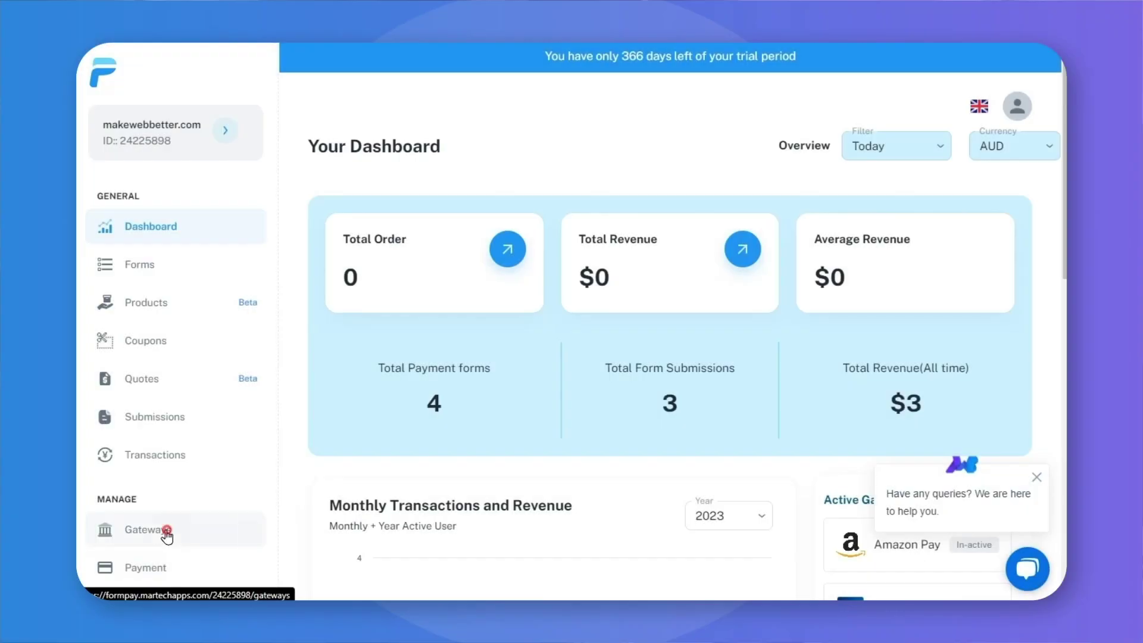
Activate the Paypal gateway from its Setup page in the Gateways list.
click(166, 533)
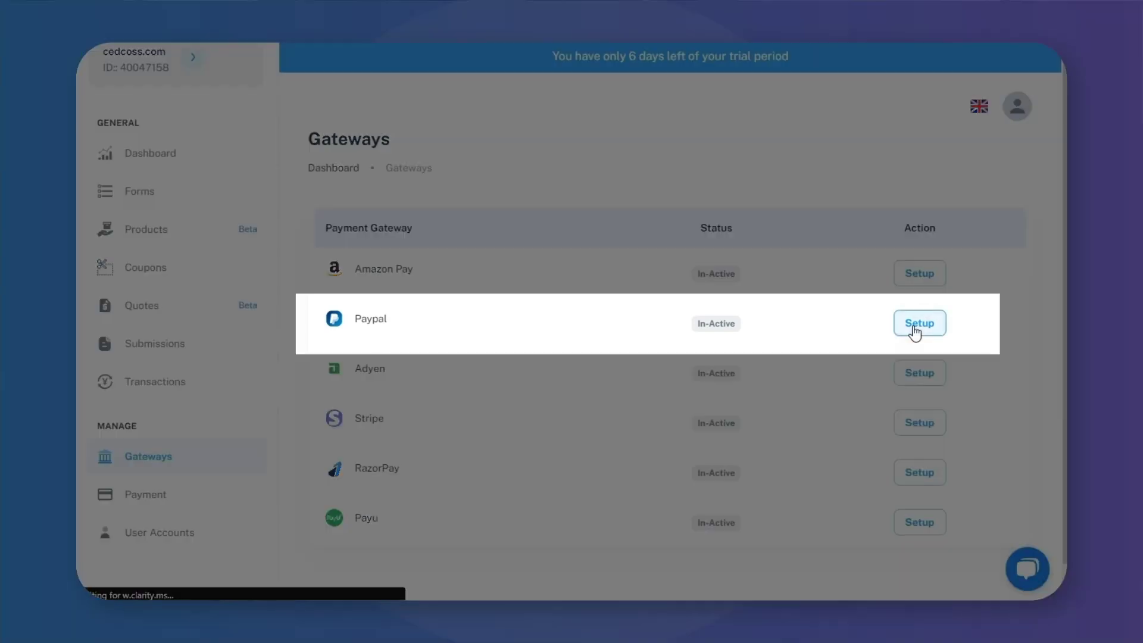
click(917, 329)
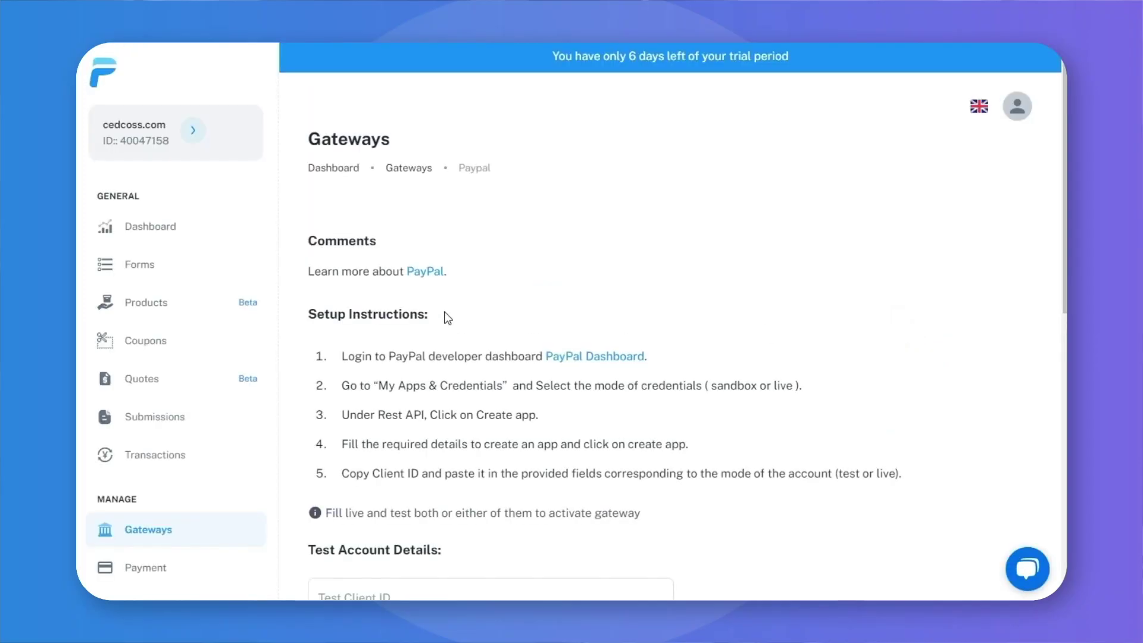
scroll(447, 316, down, 5)
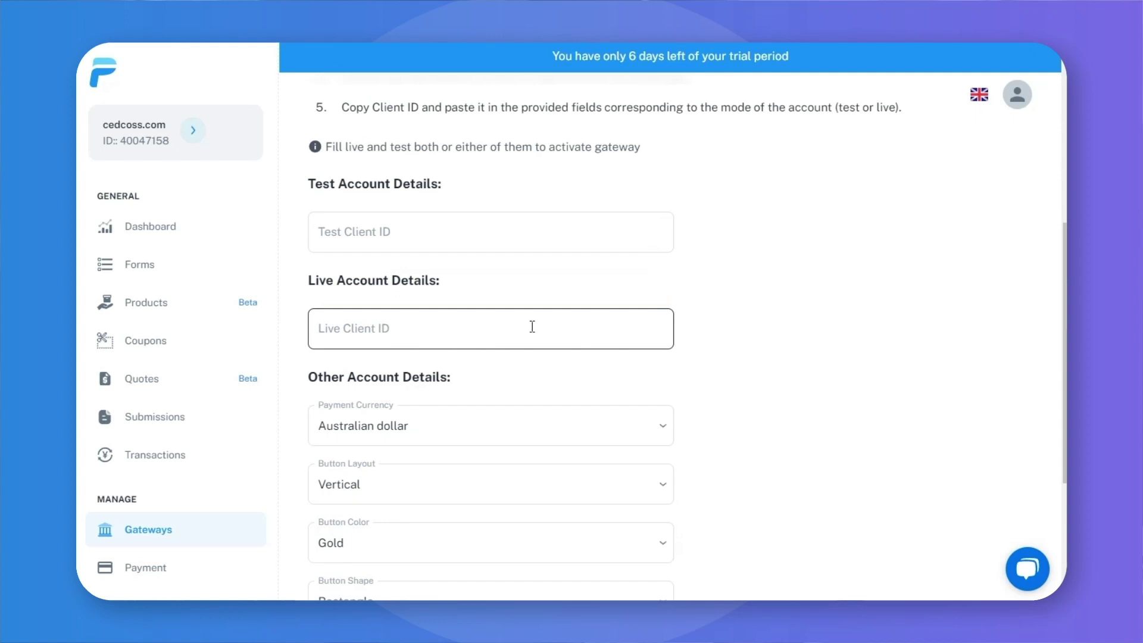
scroll(523, 411, down, 1)
scroll(508, 467, down, 2)
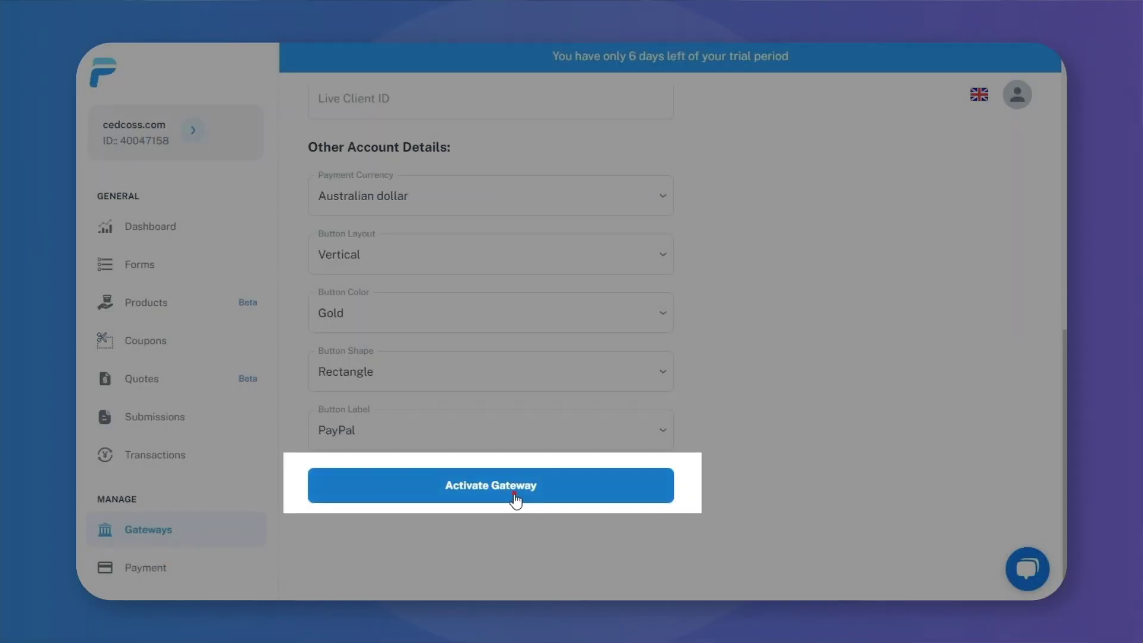
click(514, 497)
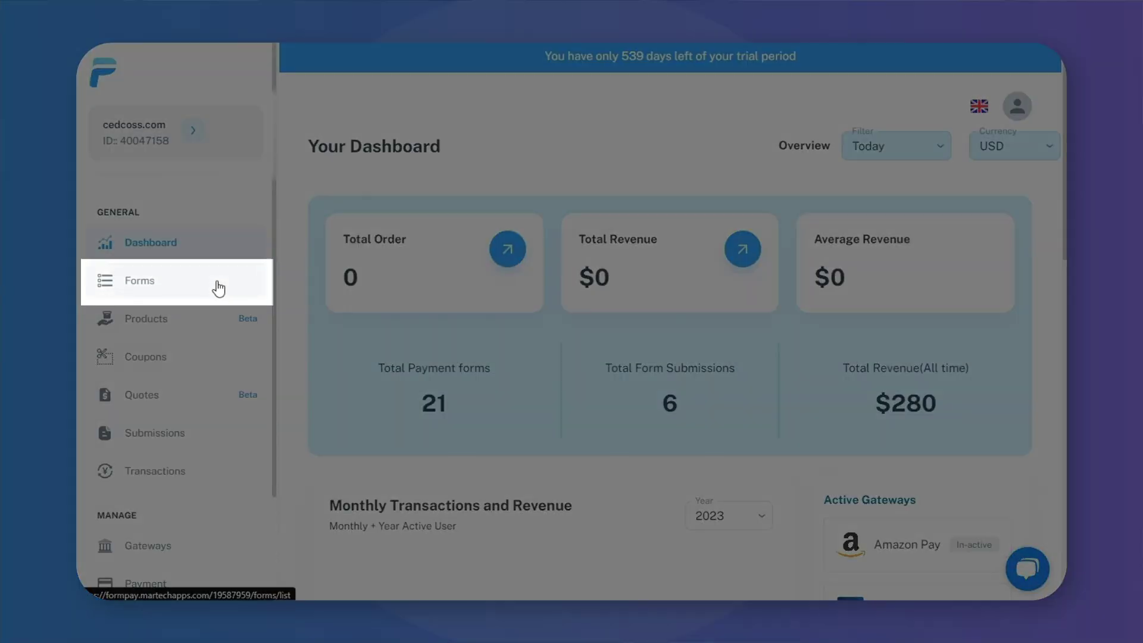
Create a new payment form with Paypal ticked as its payment method and publish it.
click(219, 287)
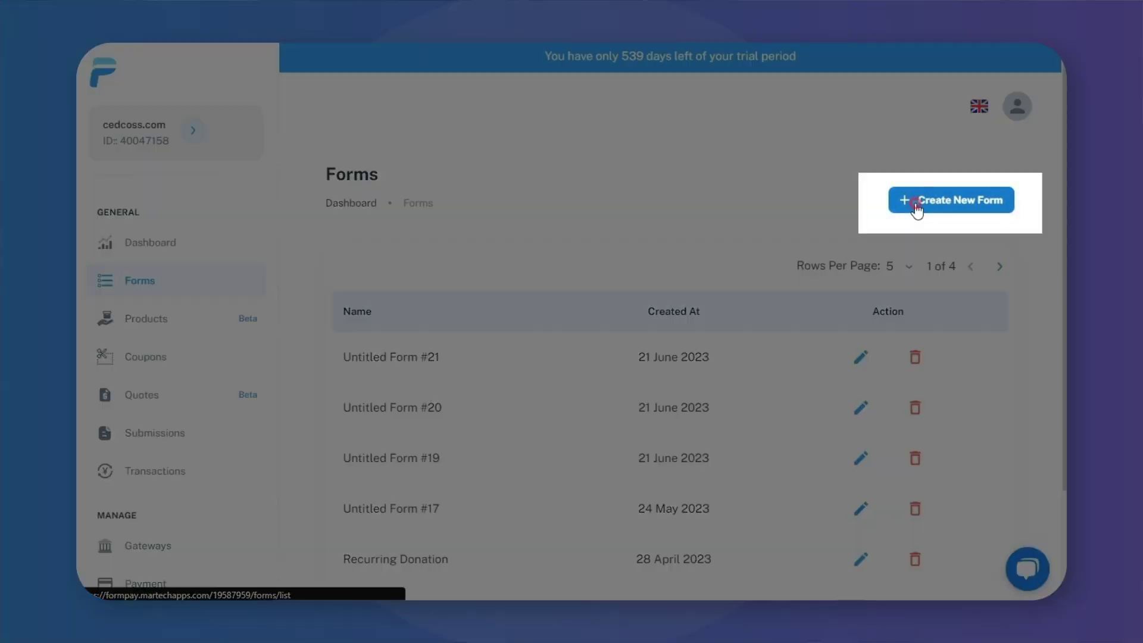
click(916, 206)
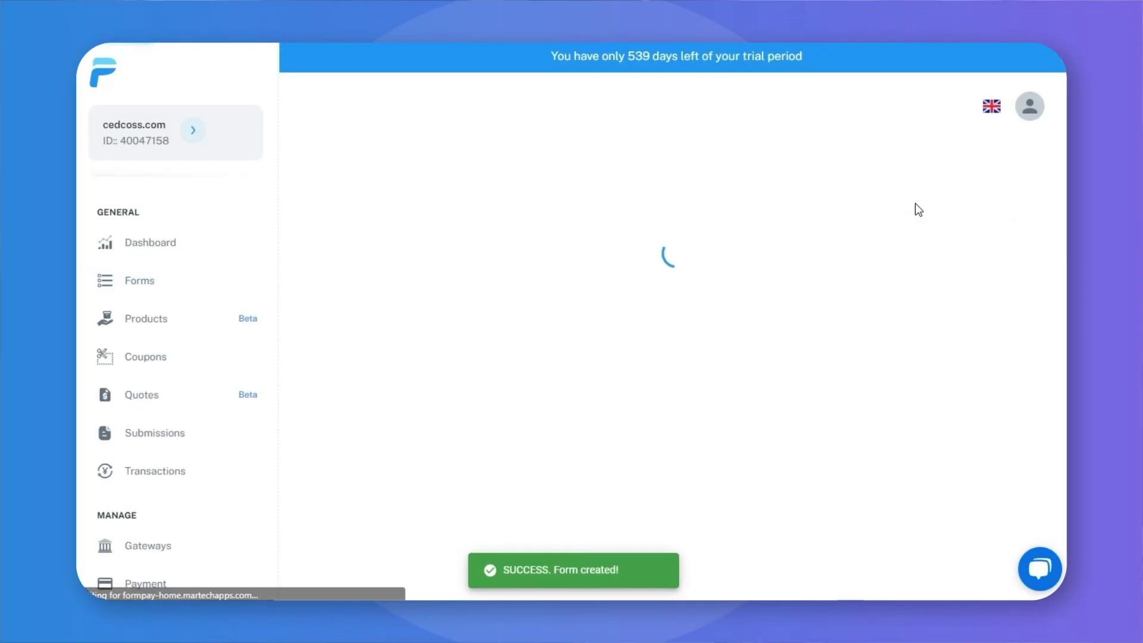
scroll(915, 209, down, 15)
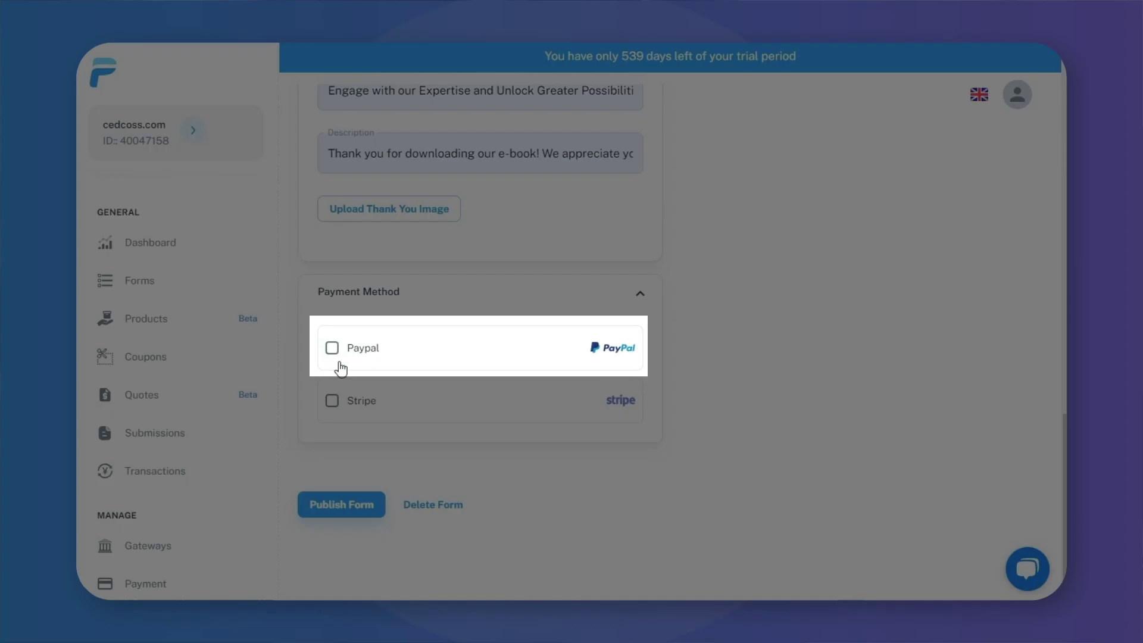
click(333, 349)
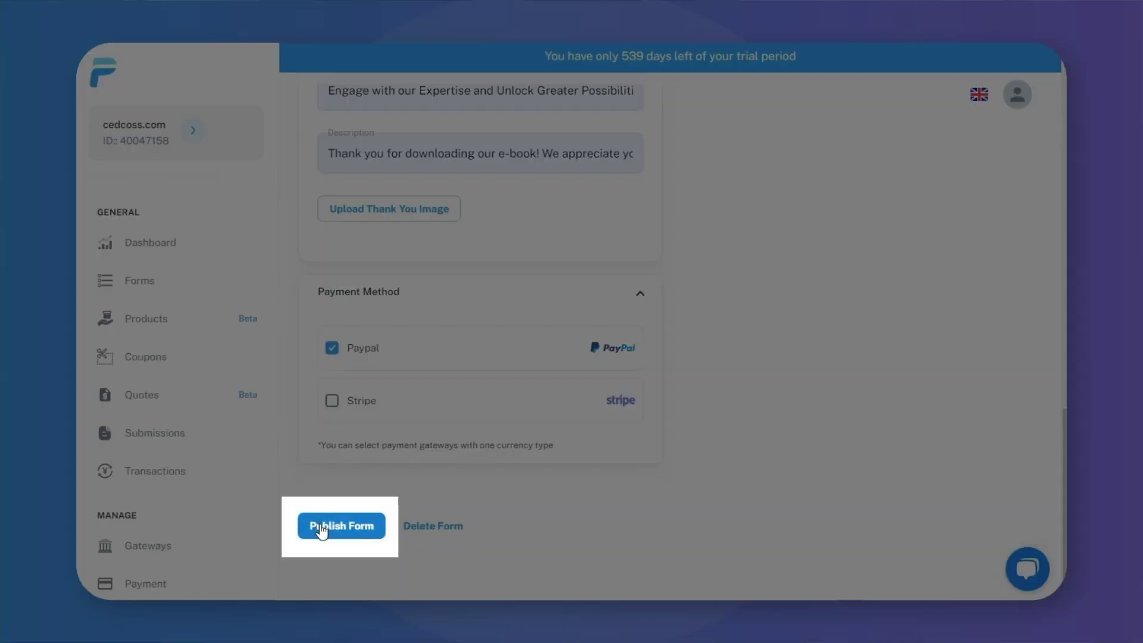
click(321, 527)
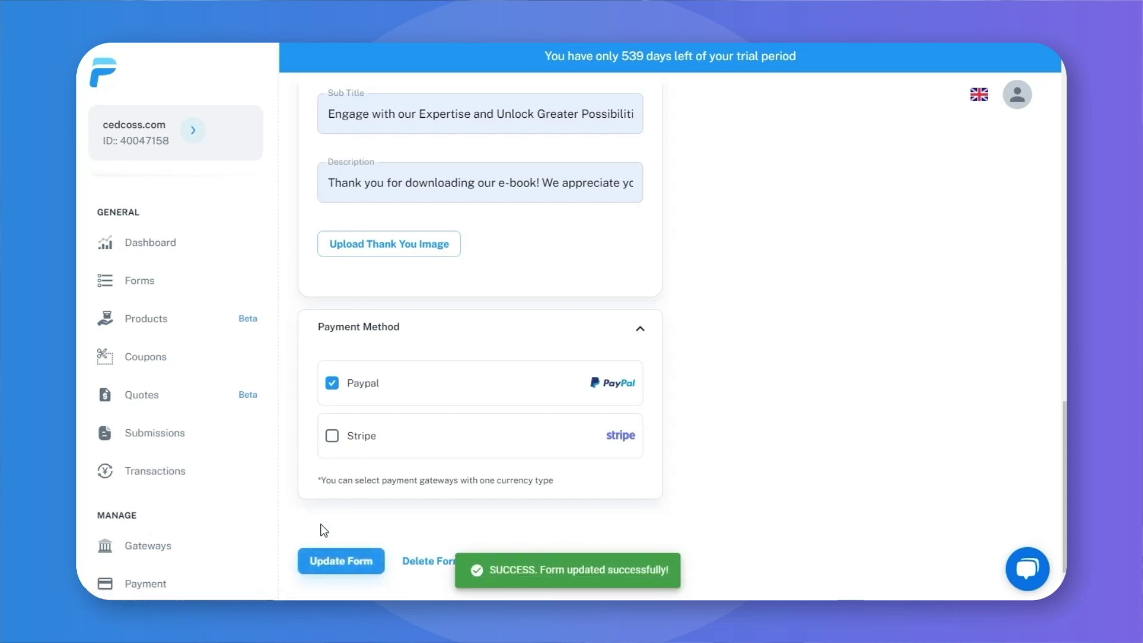
Enter the buyer's first name, last name and e-mail on the test checkout, then select Paypal.
click(472, 162)
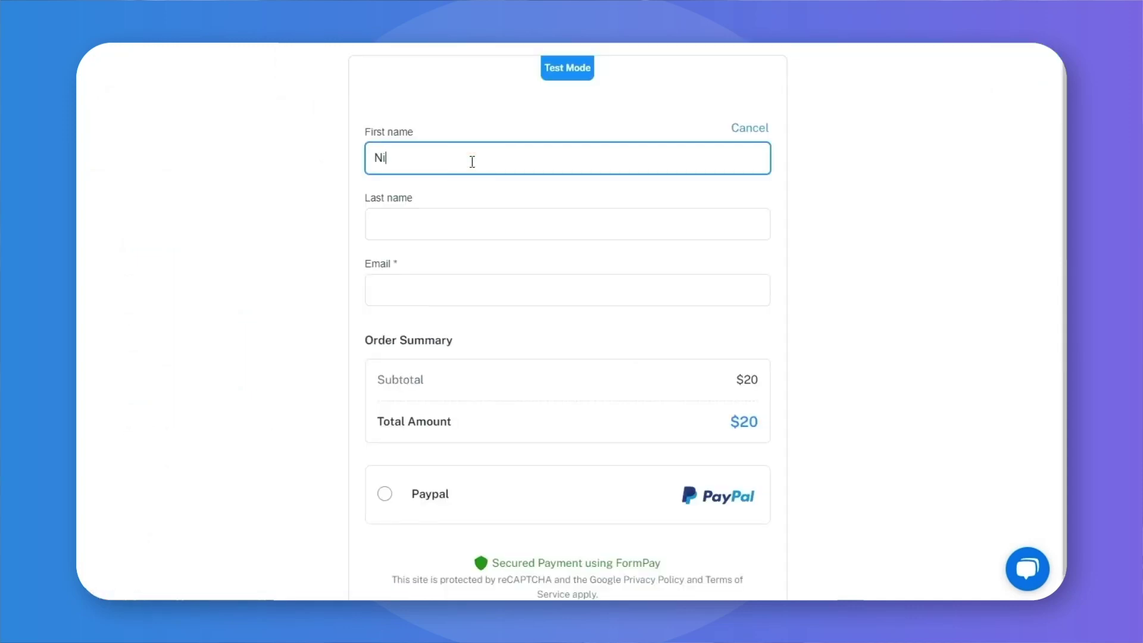
text(Nik)
click(541, 227)
text(MWB)
key(Tab)
text(youremail@website.com)
scroll(497, 454, down, 1)
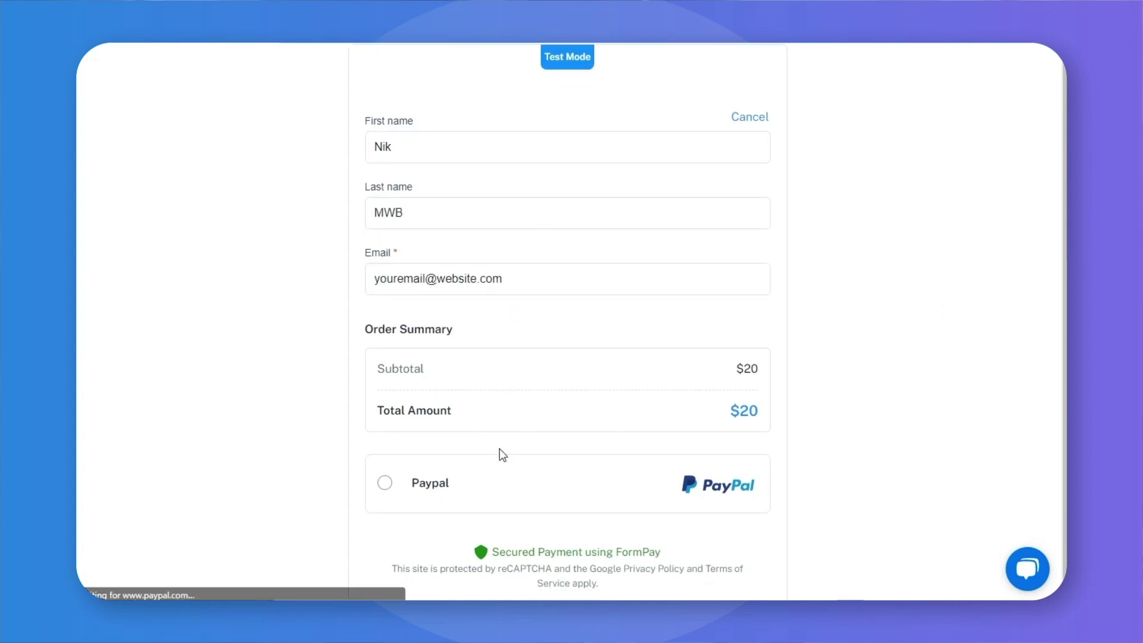
click(385, 483)
scroll(748, 316, down, 3)
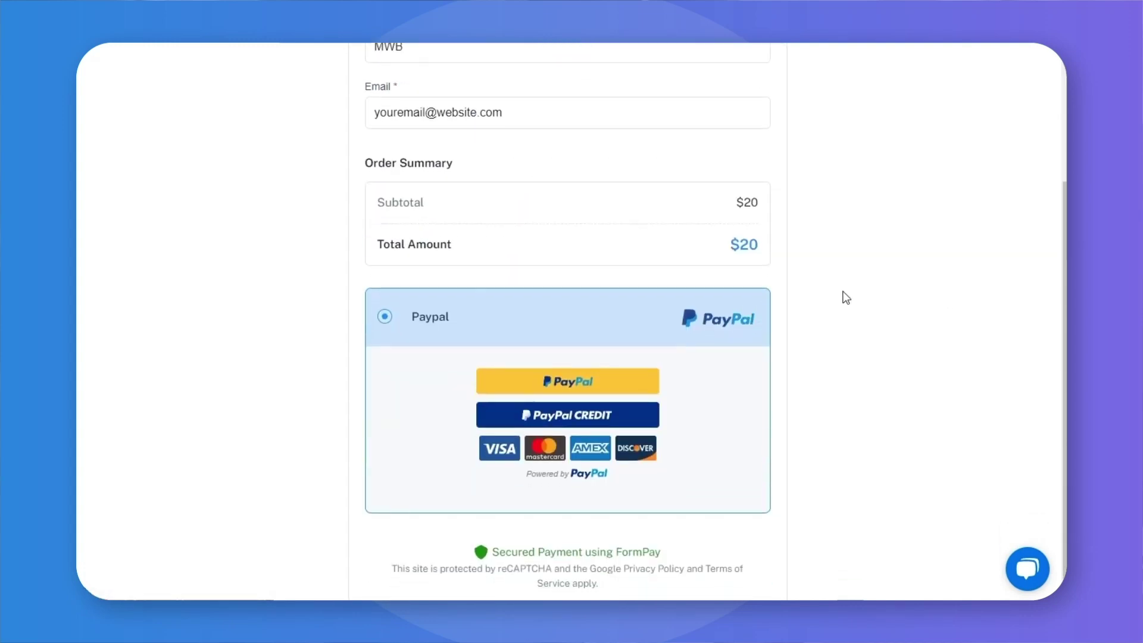